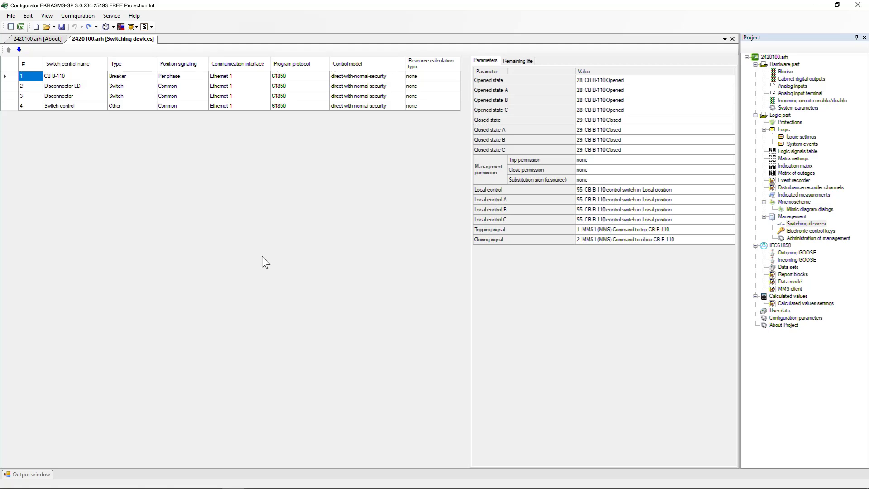
- Rename the third switching device as "Disconnector TD"
{"action": "left_click", "coordinate": [100, 97]}
{"action": "left_click", "coordinate": [99, 97]}
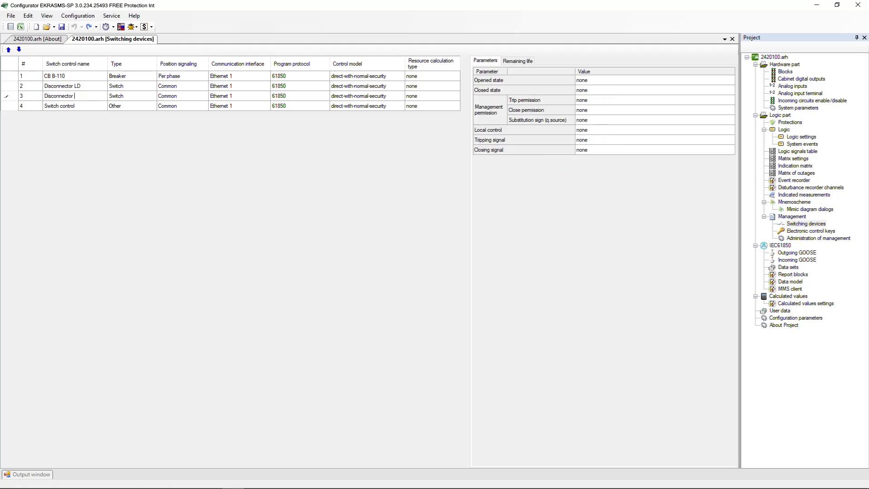
{"action": "type", "text": "TD"}
{"action": "left_click", "coordinate": [124, 97]}
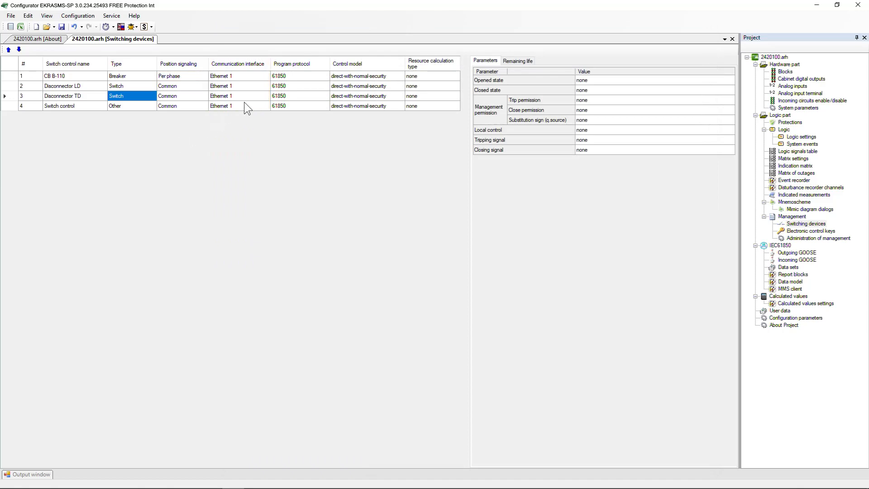
- Set Disconnector TD's communication interface to Ethernet 1 and its program protocol to 61850
{"action": "left_click", "coordinate": [257, 97]}
{"action": "left_click", "coordinate": [257, 97]}
{"action": "left_click", "coordinate": [259, 116]}
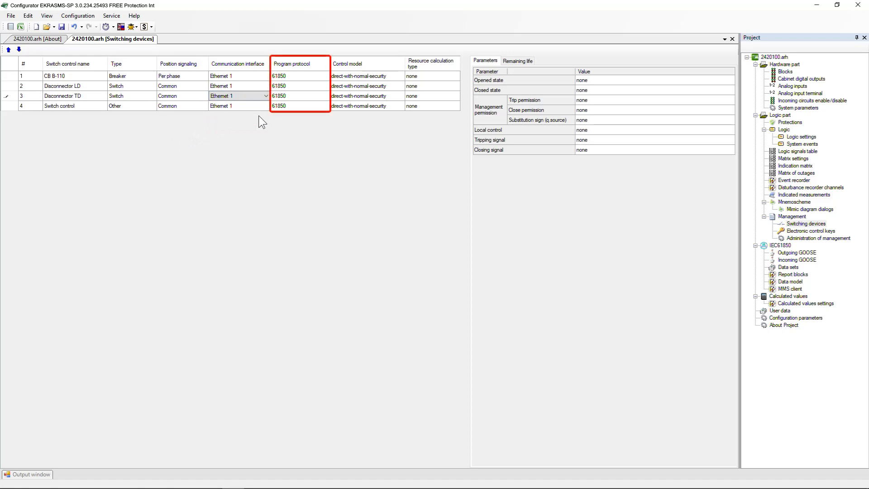
{"action": "left_click", "coordinate": [307, 95]}
{"action": "left_click", "coordinate": [307, 95]}
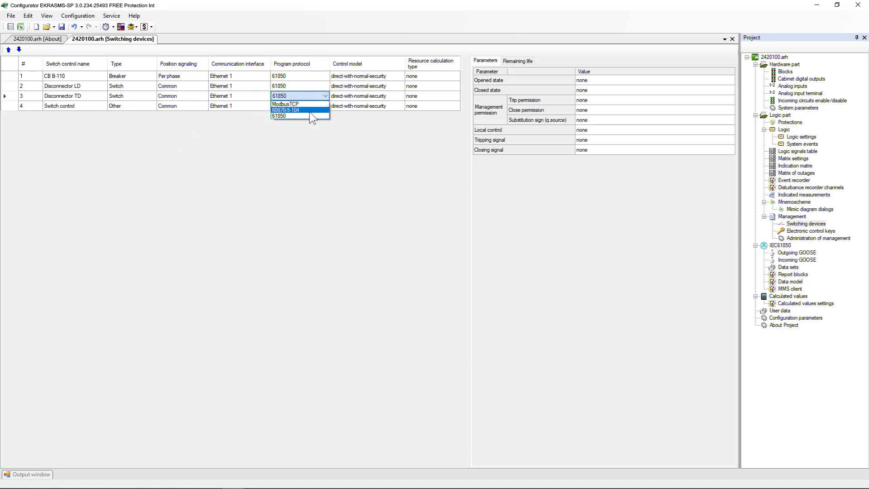
{"action": "left_click", "coordinate": [310, 116]}
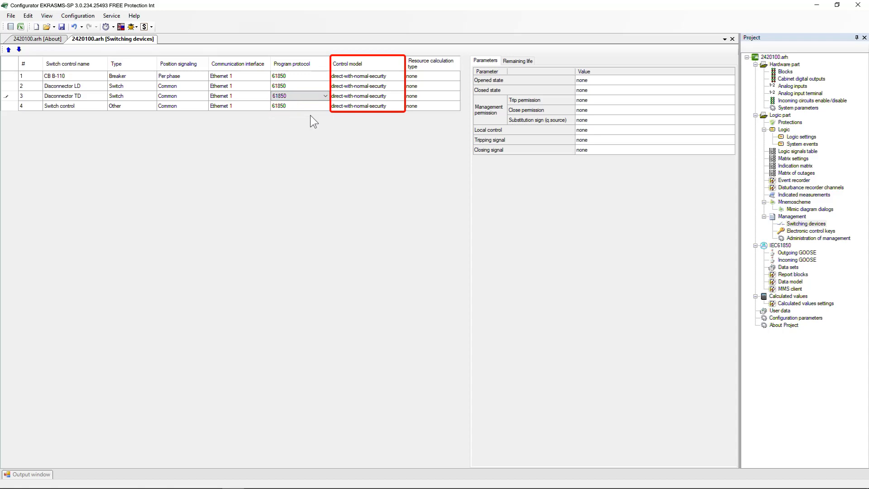
- Set Disconnector TD's control model to direct-with-normal-security and its resource calculation type to Mechanical
{"action": "left_click", "coordinate": [395, 97]}
{"action": "left_click", "coordinate": [395, 97]}
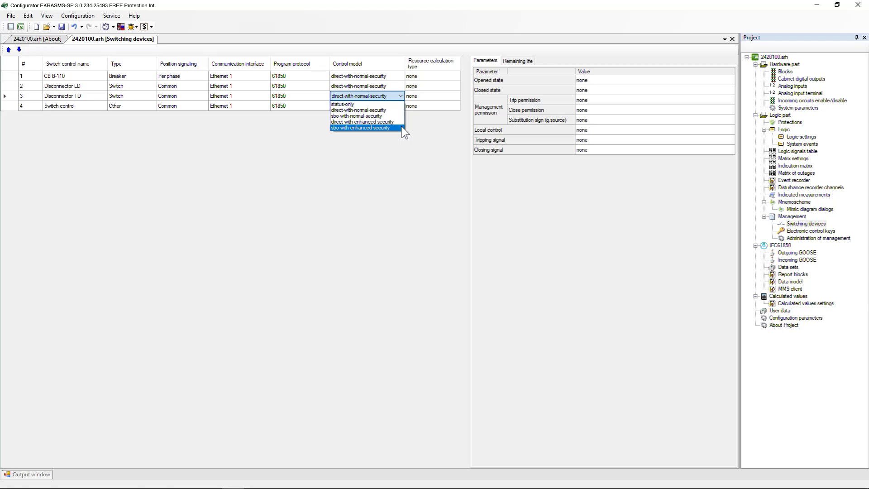
{"action": "left_click", "coordinate": [400, 110]}
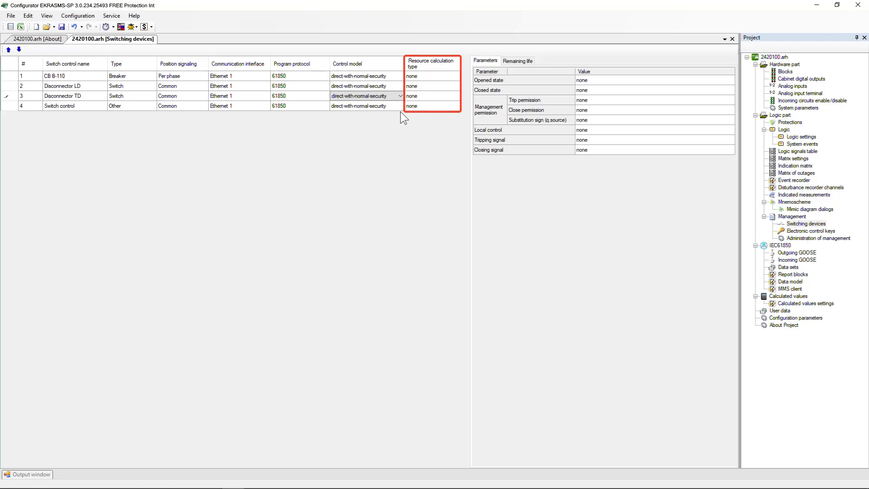
{"action": "left_click", "coordinate": [451, 96]}
{"action": "left_click", "coordinate": [453, 95]}
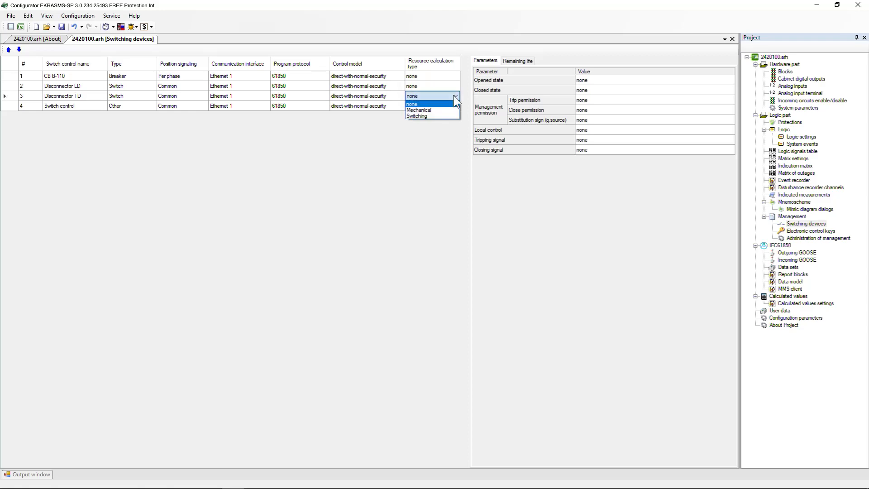
{"action": "left_click", "coordinate": [455, 109]}
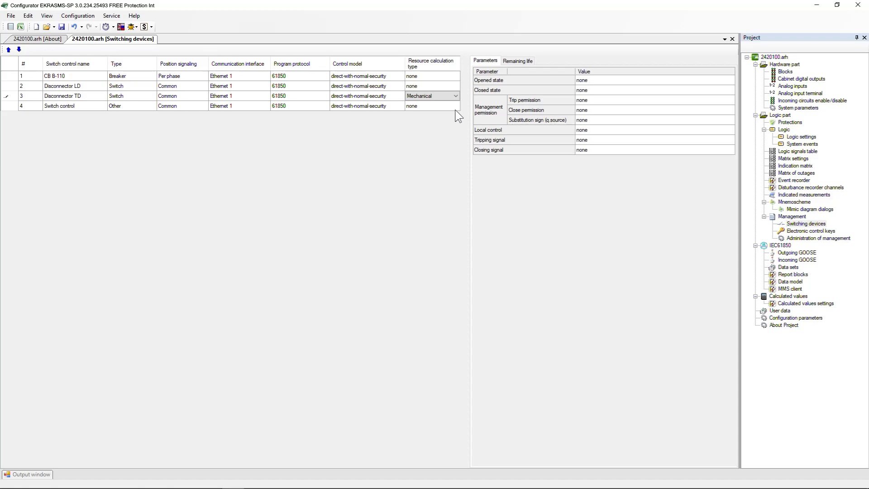
- Set the resource calculation type of breaker CB B-110 to Switching and reselect the Disconnector TD row
{"action": "left_click", "coordinate": [456, 76]}
{"action": "left_click", "coordinate": [455, 77]}
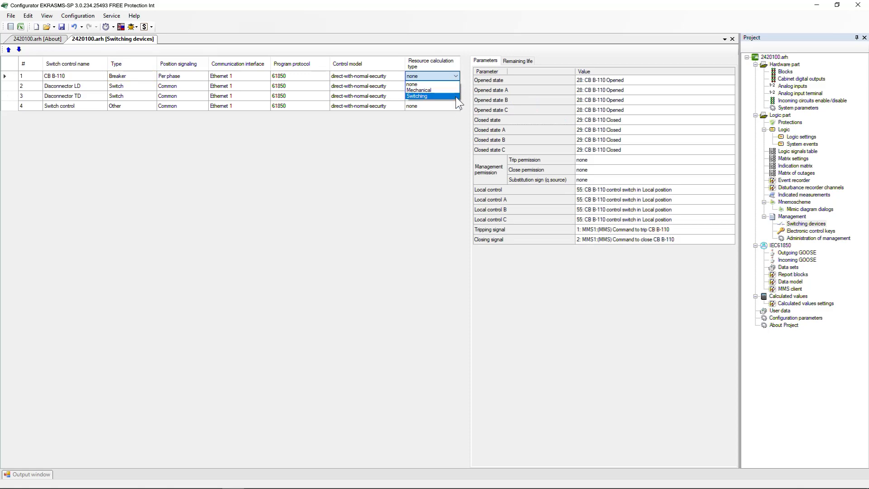
{"action": "left_click", "coordinate": [432, 96]}
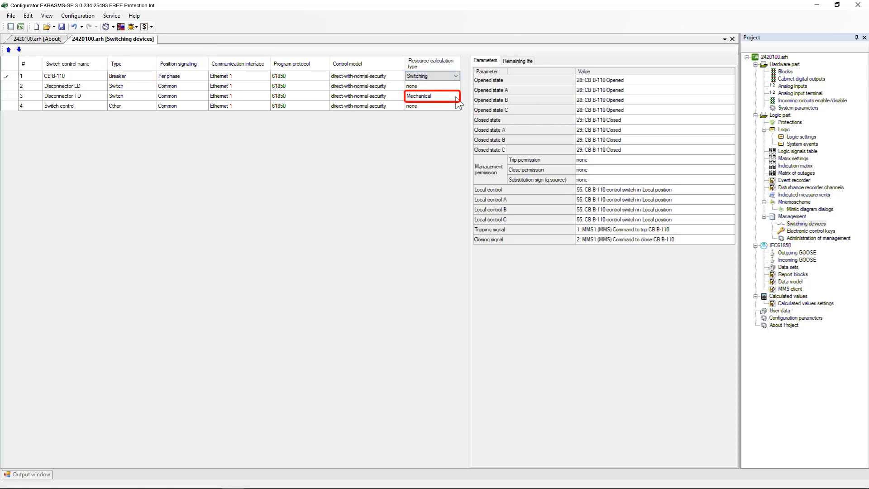
{"action": "left_click", "coordinate": [456, 97]}
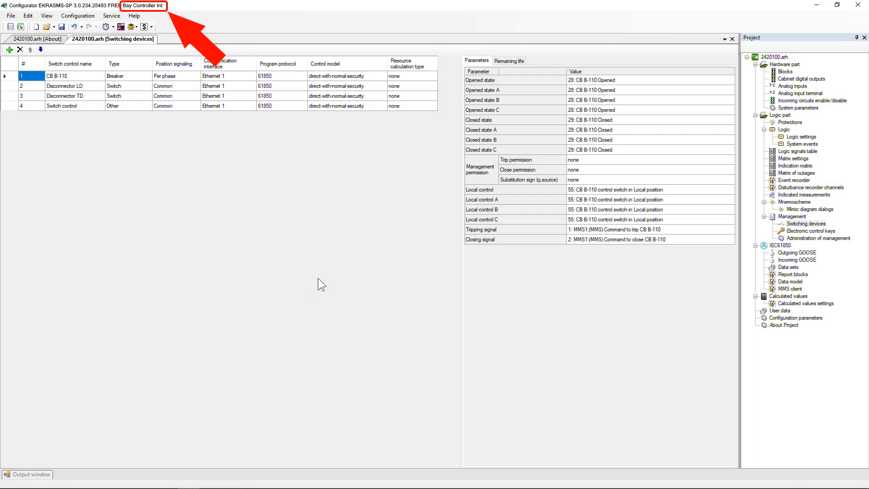
- Try adding and removing a switching device in the Bay Controller version, and choose a type for the Switch control device
{"action": "left_click", "coordinate": [9, 49]}
{"action": "left_click", "coordinate": [20, 49]}
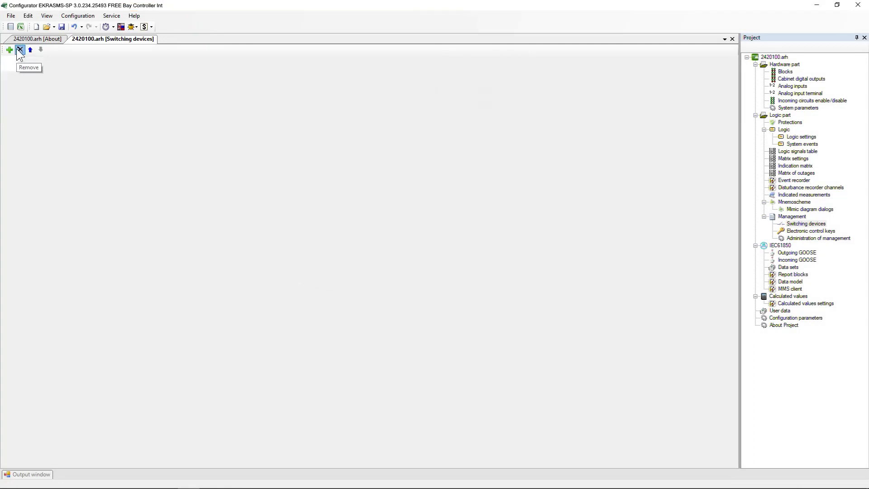
{"action": "left_click", "coordinate": [143, 106]}
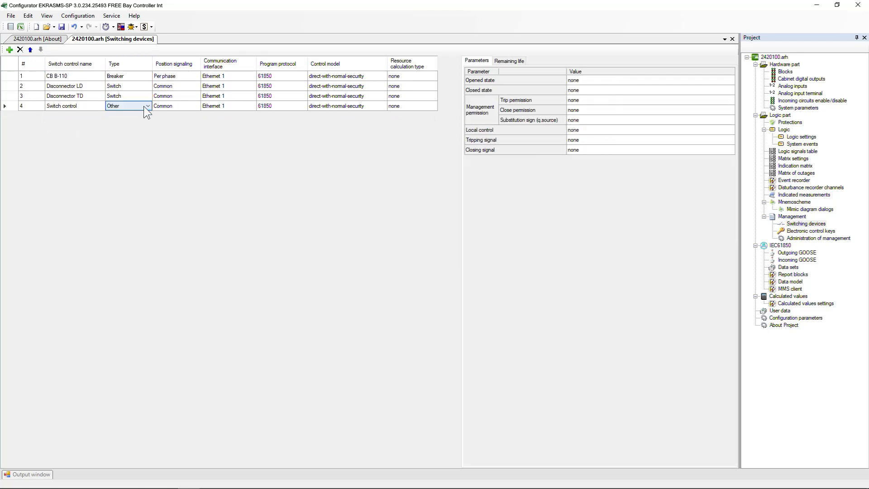
{"action": "left_click", "coordinate": [144, 106]}
{"action": "left_click", "coordinate": [145, 124]}
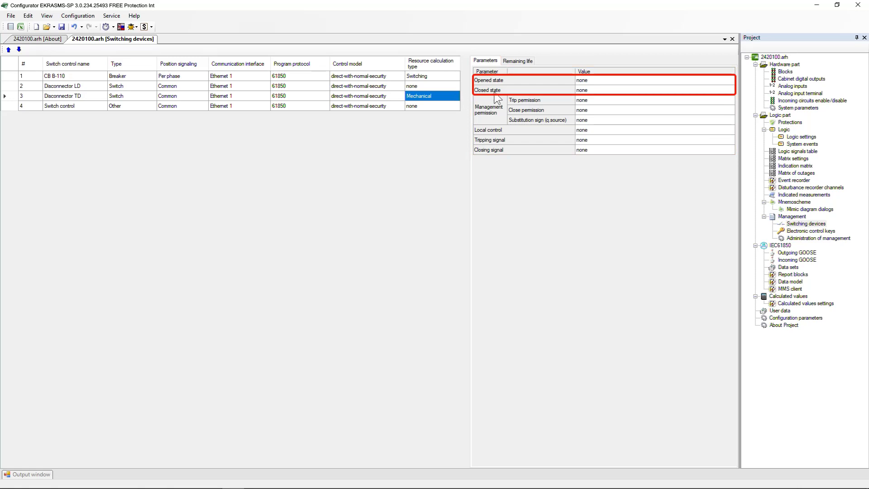
- Assign signal 32: Disconnector TD Opened to Disconnector TD's opened state and 33: Disconnector TD Closed to its closed state
{"action": "left_click", "coordinate": [693, 81]}
{"action": "left_click_drag", "start_coordinate": [731, 99], "coordinate": [732, 117]}
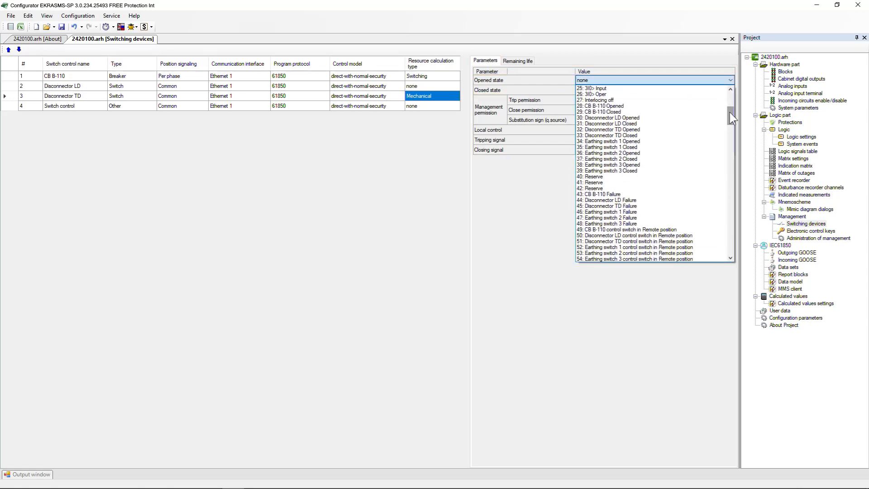
{"action": "left_click", "coordinate": [689, 129]}
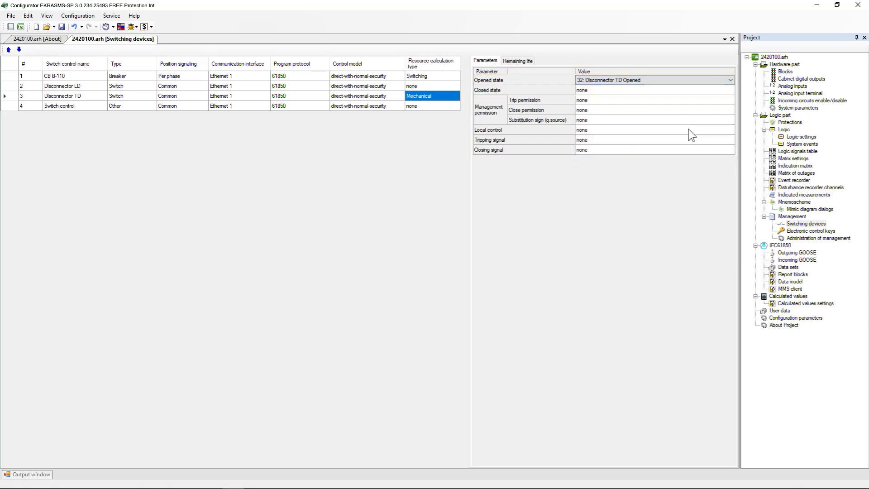
{"action": "left_click", "coordinate": [693, 91]}
{"action": "scroll", "coordinate": [718, 136], "scroll_direction": "down", "scroll_amount": 9}
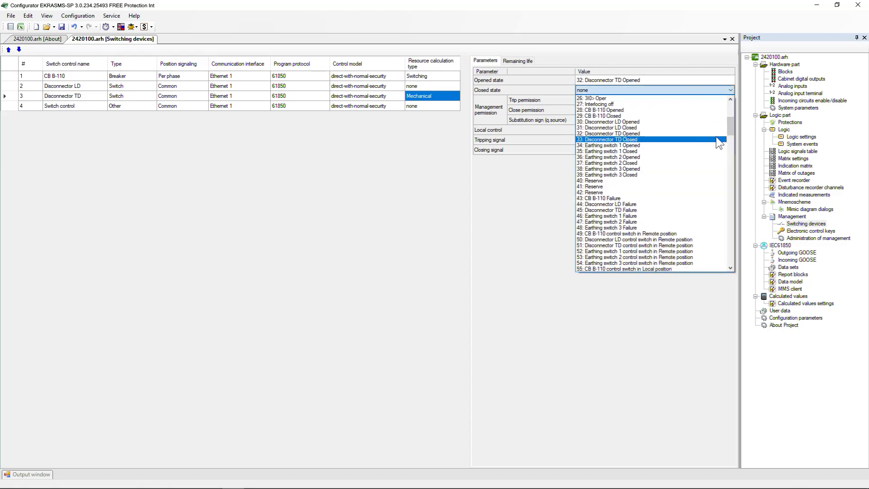
{"action": "left_click", "coordinate": [720, 140]}
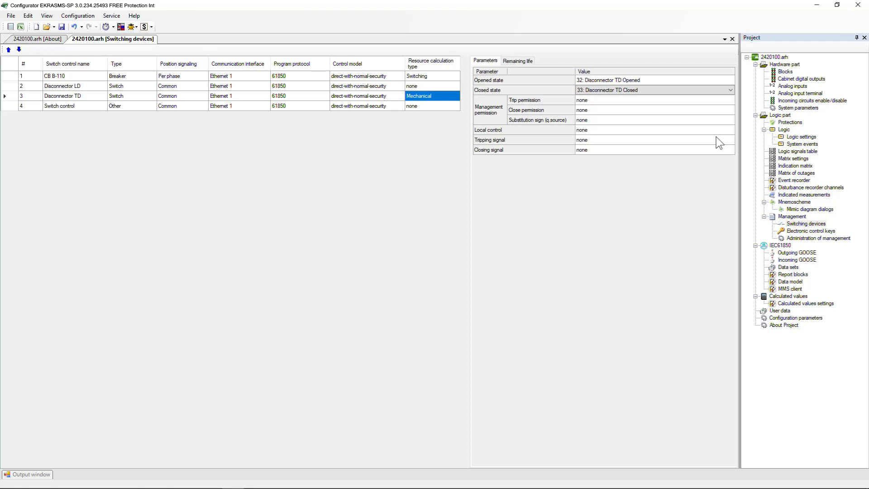
- Set both the trip permission and the close permission of Disconnector TD to 137: Disconnector_TD_ctrl_enable
{"action": "left_click", "coordinate": [718, 100]}
{"action": "left_click", "coordinate": [730, 100]}
{"action": "left_click_drag", "start_coordinate": [730, 116], "coordinate": [730, 184]}
{"action": "left_click", "coordinate": [688, 270]}
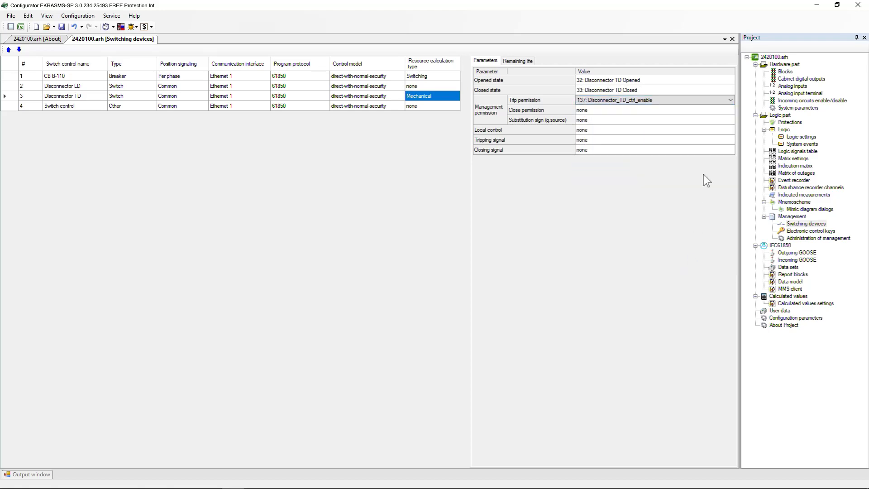
{"action": "left_click", "coordinate": [718, 110]}
{"action": "left_click", "coordinate": [718, 110]}
{"action": "left_click_drag", "start_coordinate": [731, 129], "coordinate": [732, 204]}
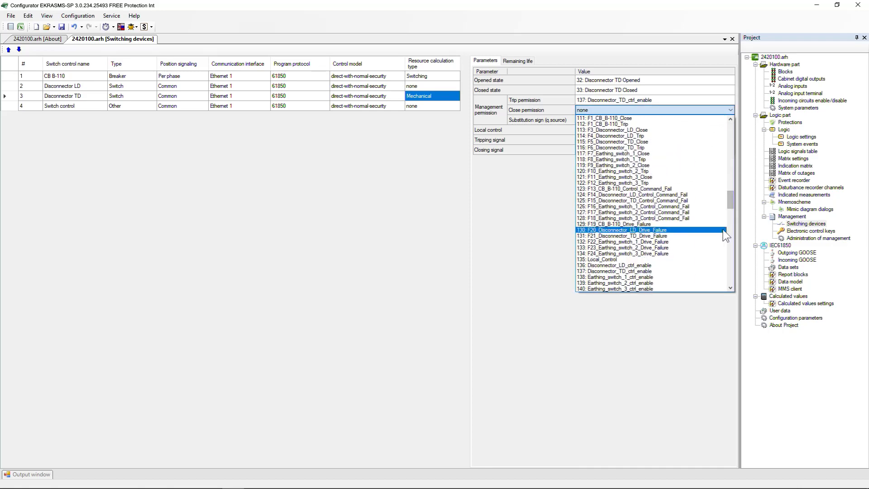
{"action": "left_click", "coordinate": [716, 272]}
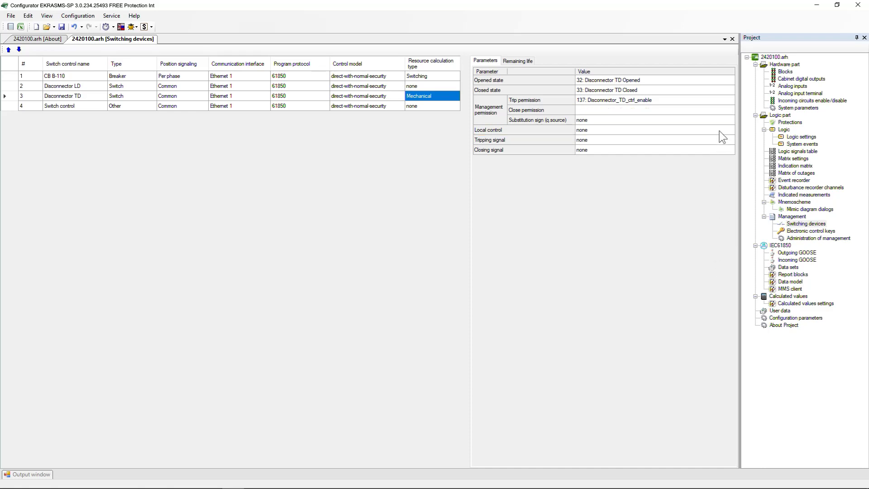
- Set Disconnector TD's local control to signal 57: Disconnector TD control switch in Local position
{"action": "left_click", "coordinate": [720, 130]}
{"action": "left_click_drag", "start_coordinate": [731, 144], "coordinate": [734, 186]}
{"action": "left_click", "coordinate": [726, 268]}
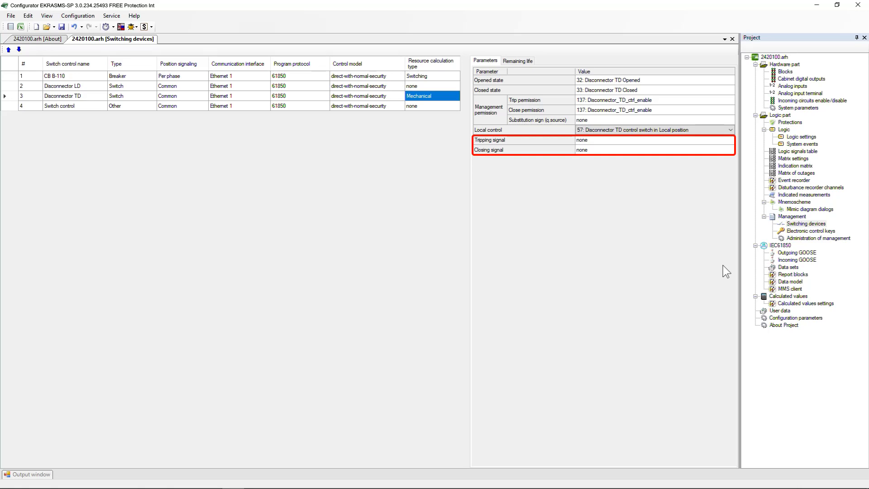
- Set the tripping signal to 5: MMS1:(MMS) Command to trip Disconnector TD and the closing signal to 6: MMS1:(MMS) Command to close Disconnector TD
{"action": "left_click", "coordinate": [723, 140]}
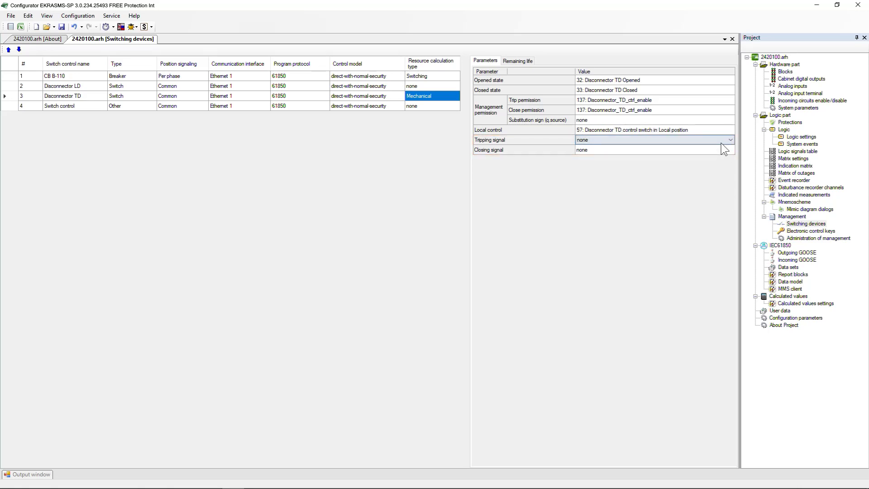
{"action": "left_click", "coordinate": [729, 141]}
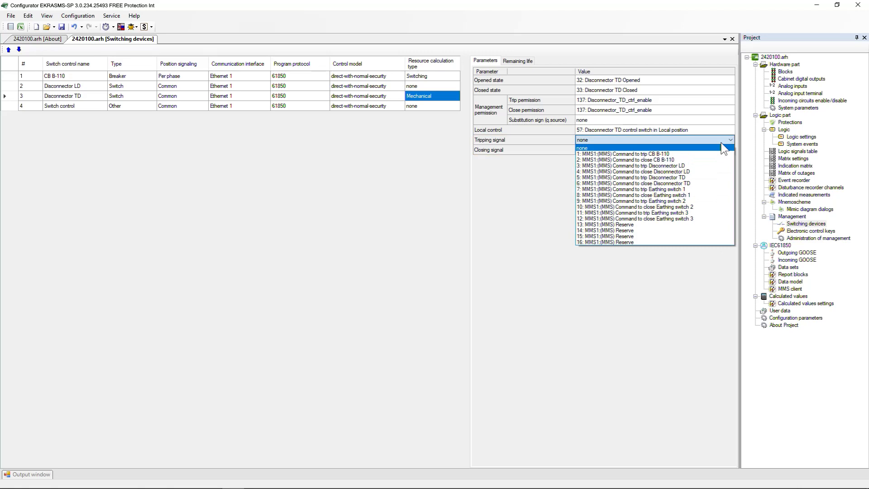
{"action": "left_click", "coordinate": [722, 177]}
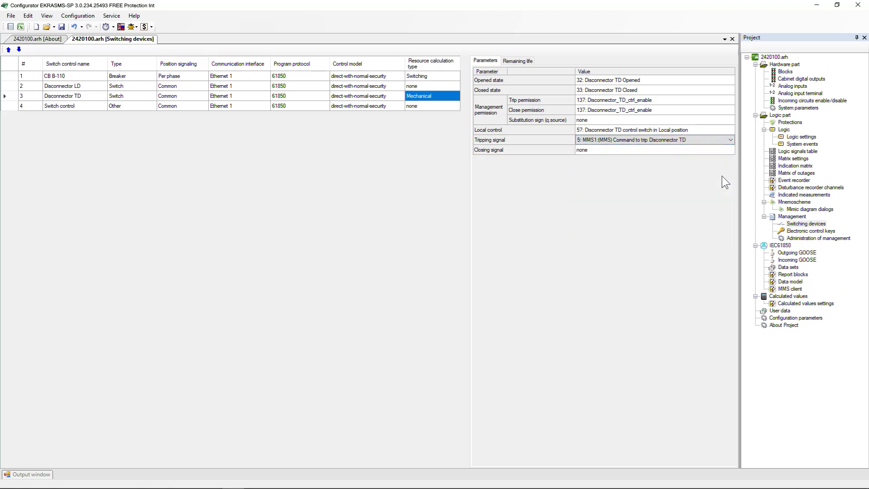
{"action": "left_click", "coordinate": [722, 150]}
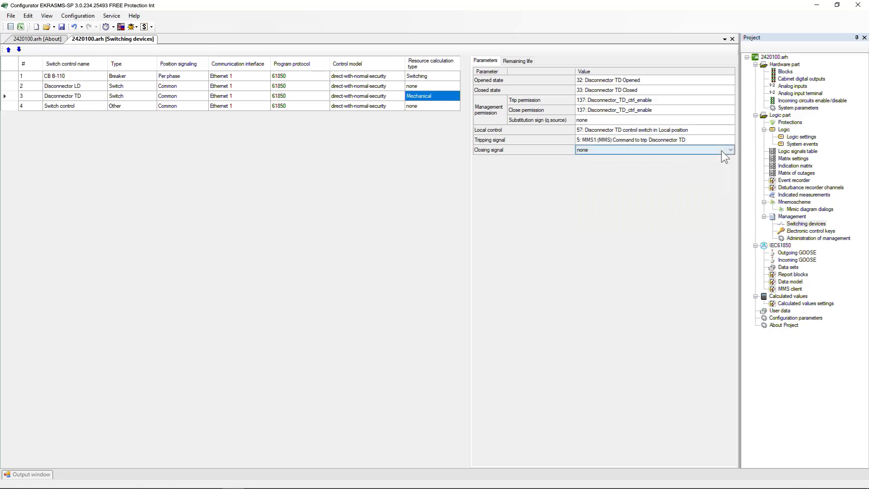
{"action": "left_click", "coordinate": [722, 150]}
{"action": "left_click", "coordinate": [724, 194]}
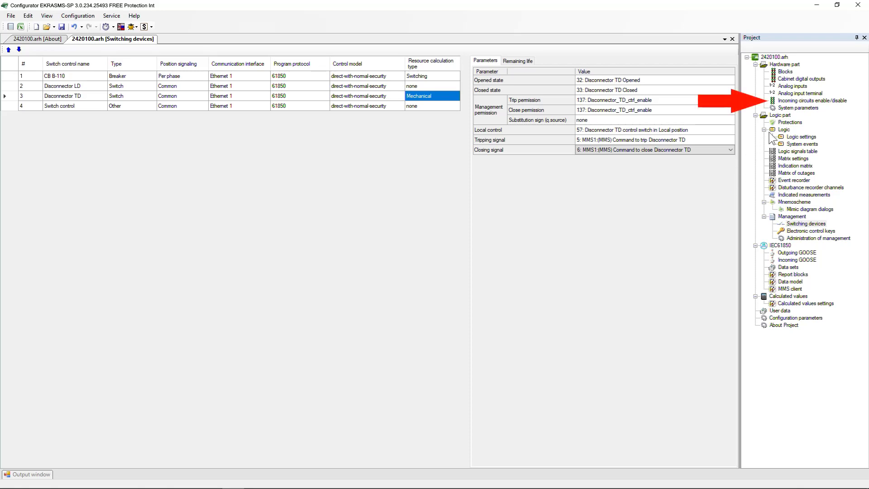
- In the incoming circuits table, rename the MMS1 reserve input at bit 13 as "(MMS) Command to trip TD"
{"action": "double_click", "coordinate": [797, 101]}
{"action": "scroll", "coordinate": [725, 209], "scroll_direction": "down", "scroll_amount": 8}
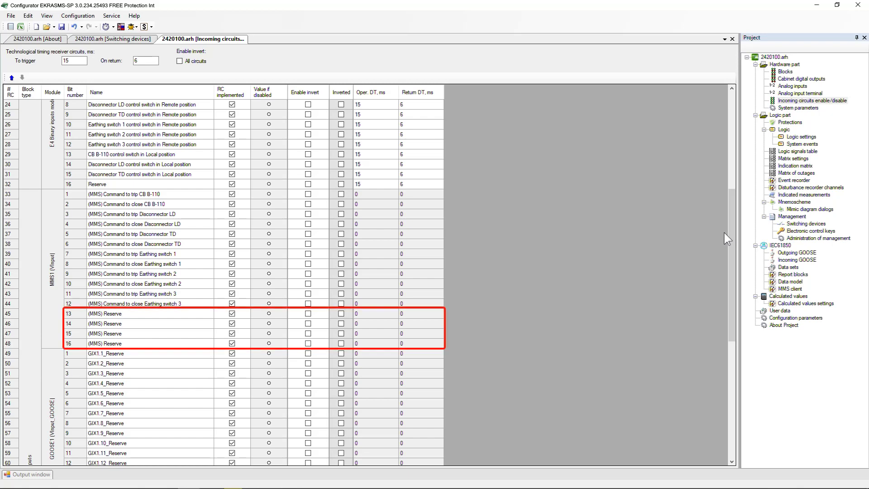
{"action": "left_click", "coordinate": [129, 314]}
{"action": "double_click", "coordinate": [129, 314]}
{"action": "type", "text": "C"}
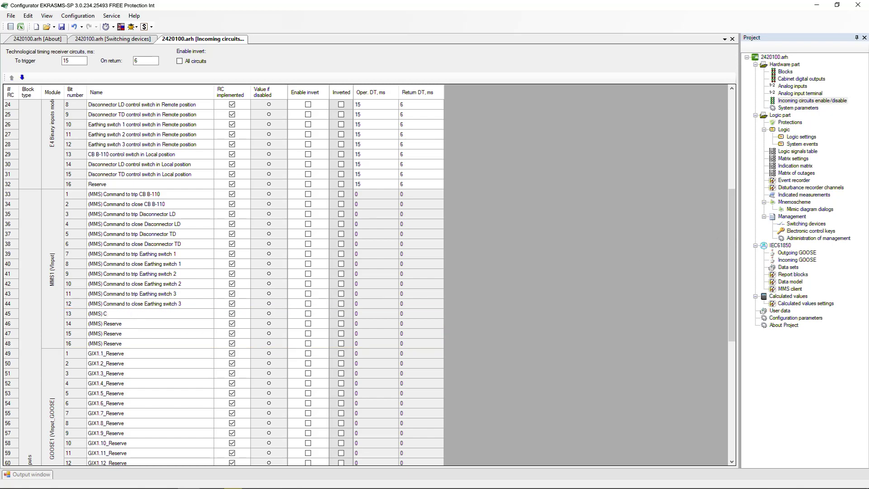
{"action": "type", "text": "ommand to trip TD"}
- Rename the MMS1 reserve input at bit 14 as "(MMS) Command to close TD"
{"action": "left_click", "coordinate": [135, 321]}
{"action": "double_click", "coordinate": [134, 321]}
{"action": "type", "text": "Command"}
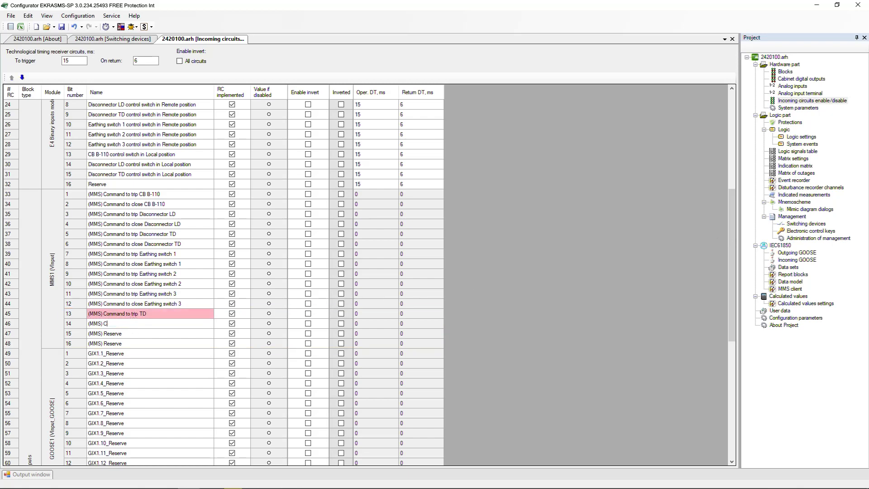
{"action": "type", "text": " to close TD"}
{"action": "key", "text": "Return"}
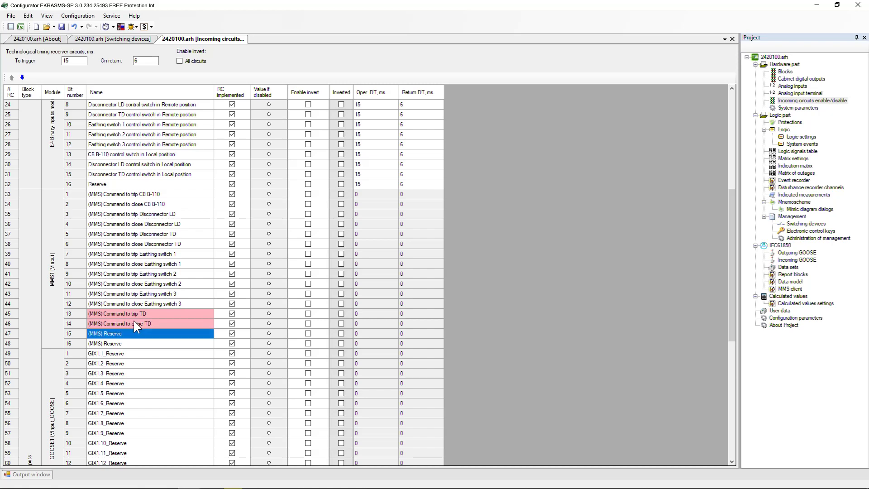
- In the switching devices, set Disconnector TD's tripping signal to 13: MMS1:(MMS) Command to trip TD and closing signal to 14: MMS1:(MMS) Command to close TD
{"action": "left_click", "coordinate": [104, 40]}
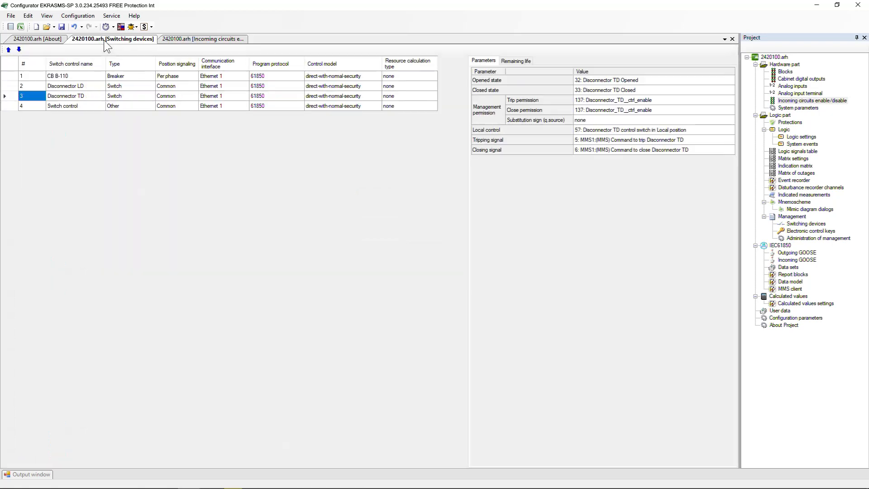
{"action": "left_click", "coordinate": [686, 141]}
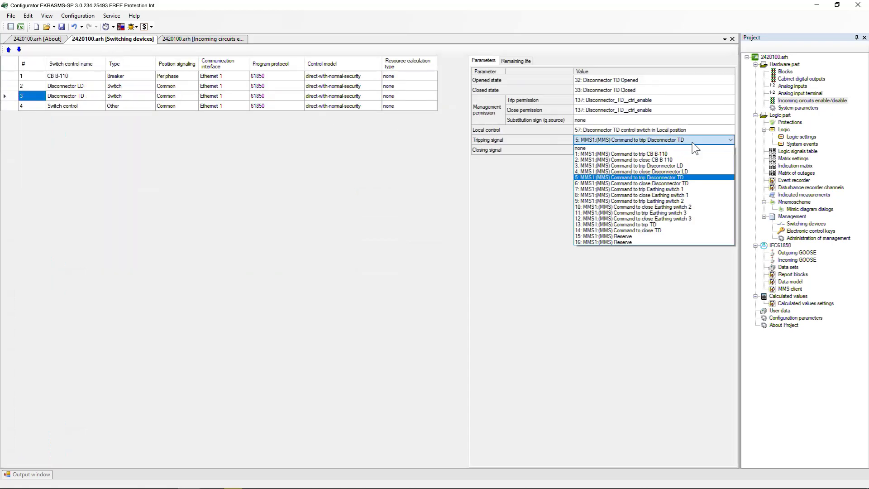
{"action": "left_click", "coordinate": [706, 225]}
{"action": "left_click", "coordinate": [707, 150]}
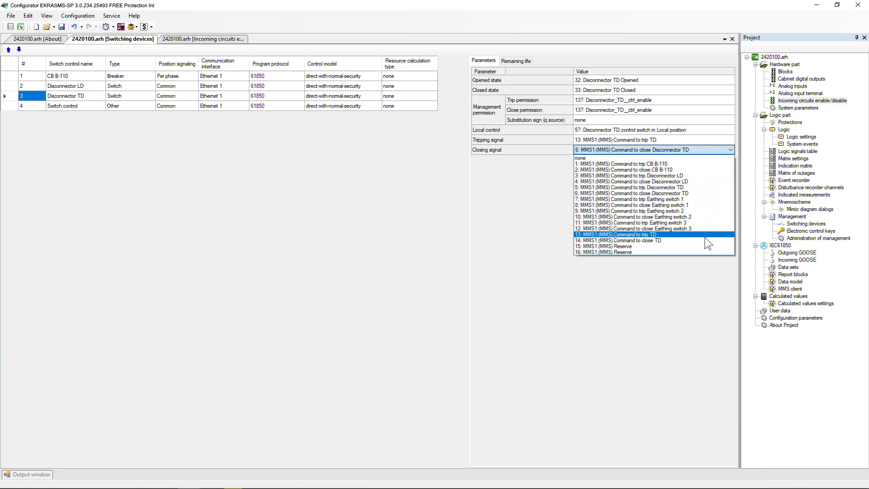
{"action": "left_click", "coordinate": [707, 240]}
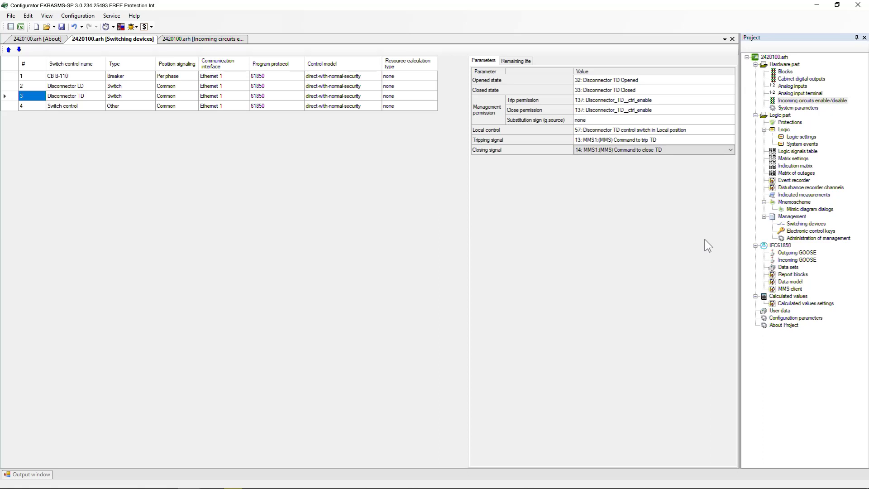
- Add a VInput (Software discrete inputs module) block to the project's hardware blocks and name it MMS2
{"action": "double_click", "coordinate": [786, 72]}
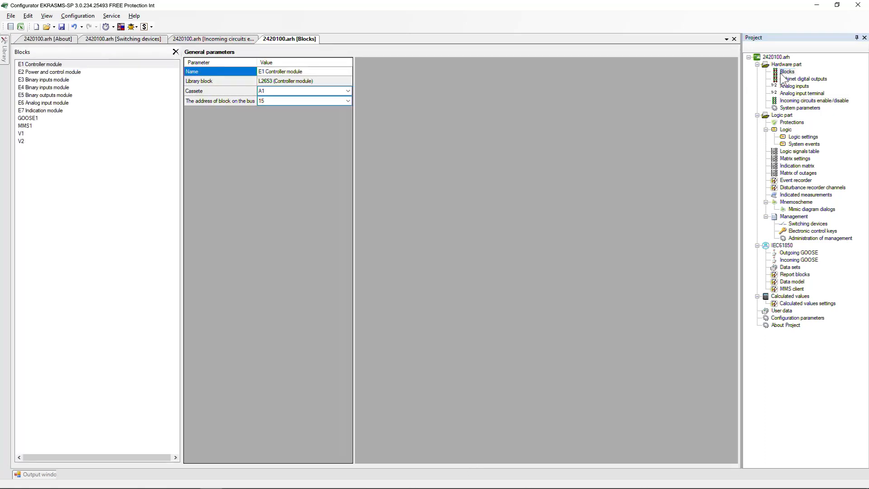
{"action": "left_click", "coordinate": [36, 127]}
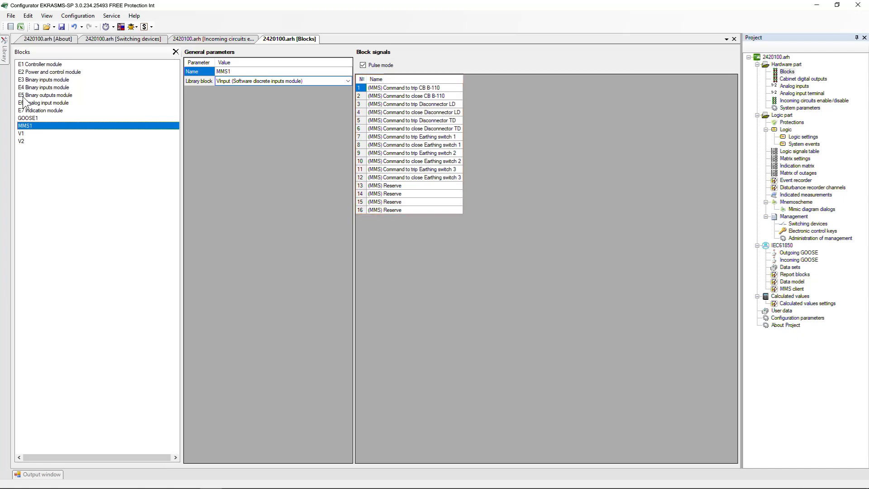
{"action": "left_click", "coordinate": [5, 50]}
{"action": "left_click_drag", "start_coordinate": [56, 172], "coordinate": [280, 155]}
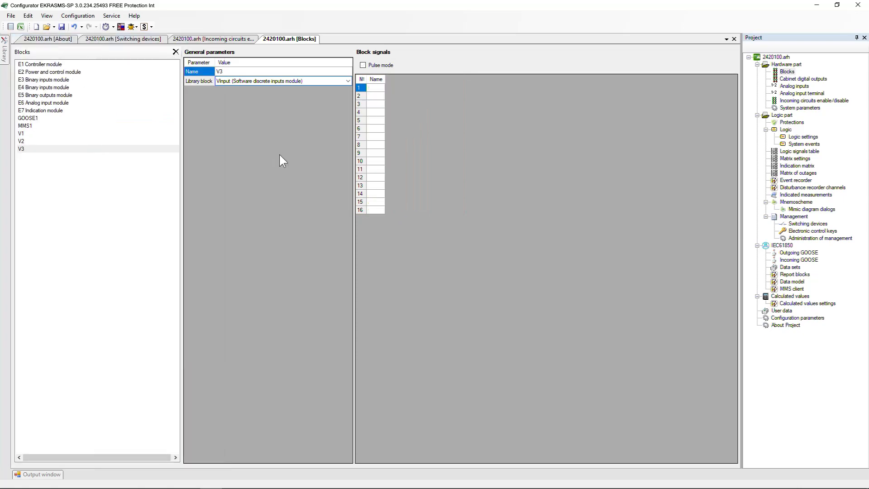
{"action": "left_click", "coordinate": [260, 71]}
{"action": "type", "text": "MMS2"}
{"action": "key", "text": "Return"}
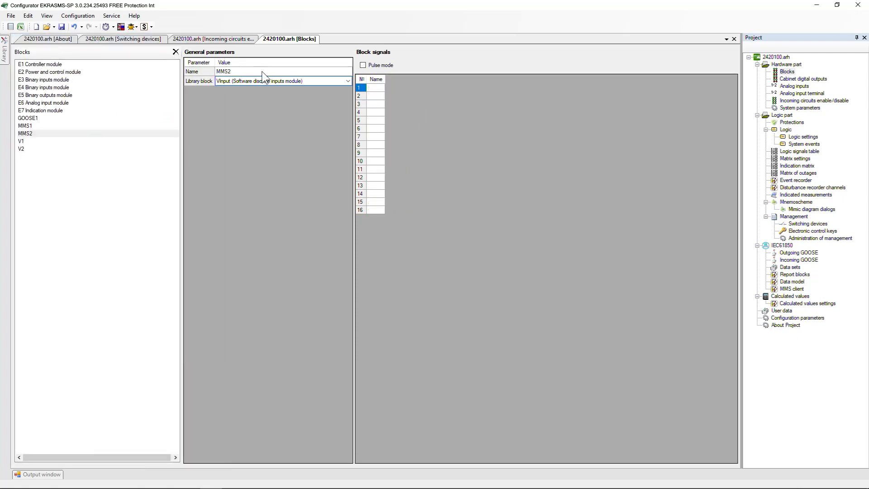
- Enable pulse mode for MMS2 and name signals 1 and 2 "(MMS) Command to trip Disconnector TD" and "(MMS) Command to close Disconnector TD"
{"action": "left_click", "coordinate": [381, 66]}
{"action": "left_click", "coordinate": [383, 89]}
{"action": "type", "text": "connec"}
{"action": "left_click", "coordinate": [384, 94]}
{"action": "type", "text": "(MMS) Command to close"}
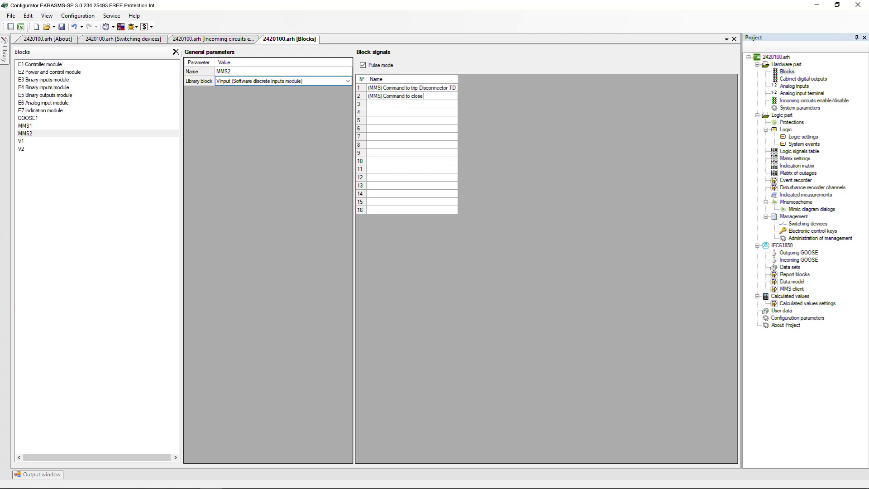
{"action": "type", "text": " Disconnector TD"}
{"action": "left_click", "coordinate": [392, 103]}
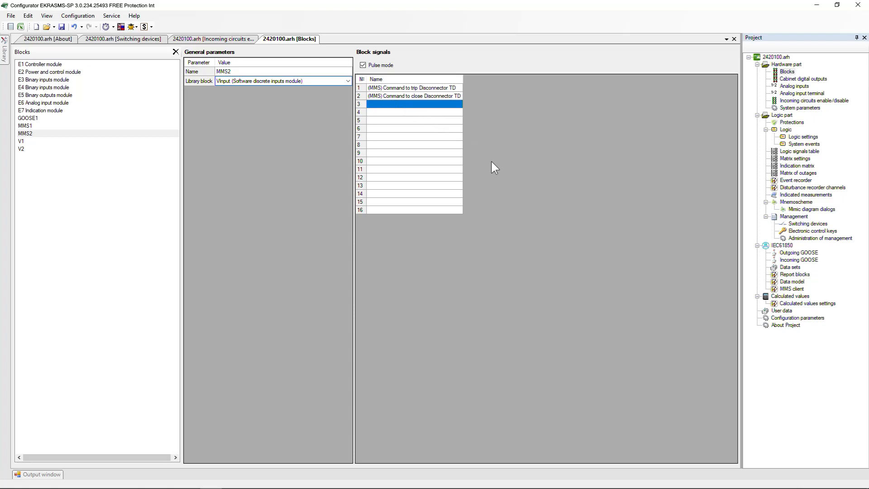
- In the logic scheme, set the Close_Command input address of the Disconnector_TD_Control block to MMS1.13_Reserve
{"action": "double_click", "coordinate": [786, 130]}
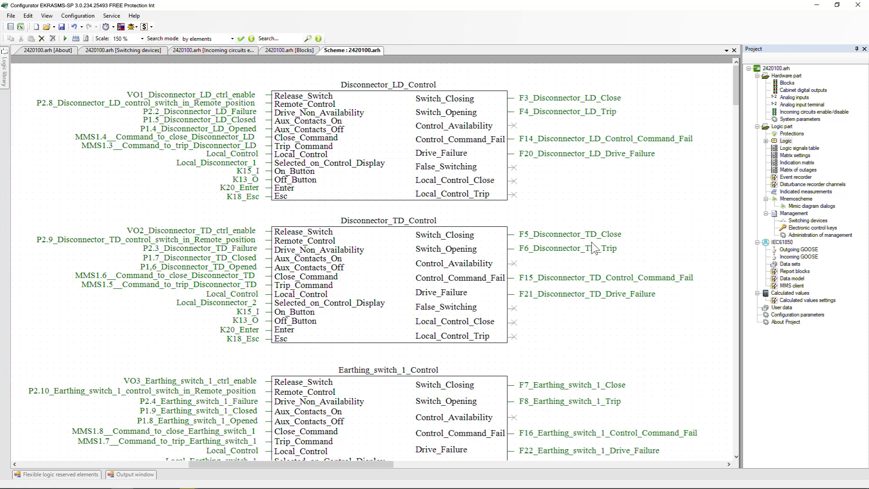
{"action": "double_click", "coordinate": [494, 285]}
{"action": "left_click_drag", "start_coordinate": [363, 215], "coordinate": [270, 214]}
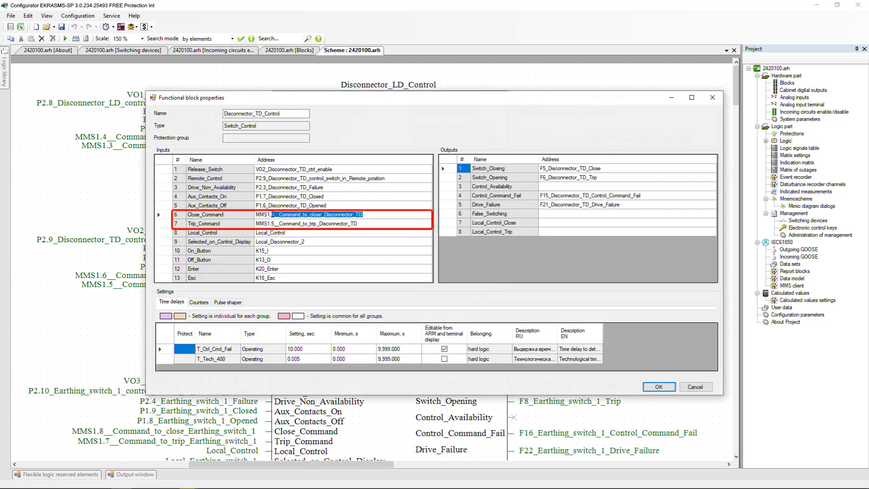
{"action": "type", "text": "13_Reserve"}
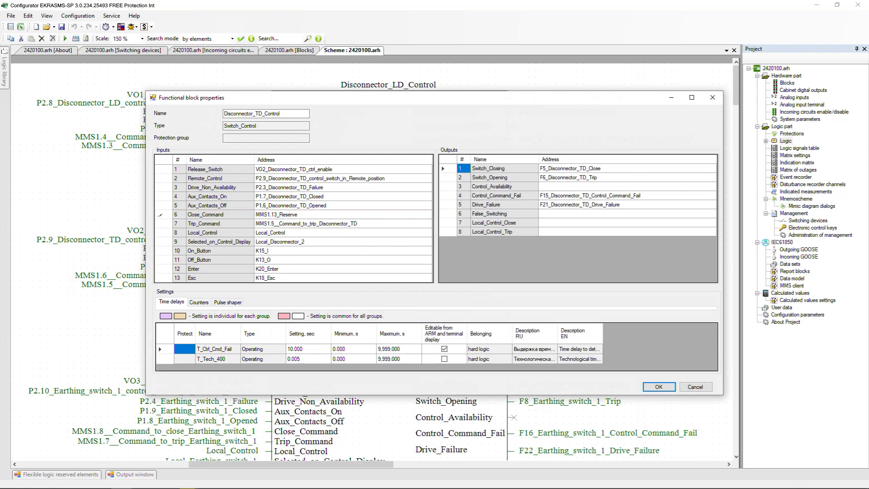
{"action": "key", "text": "Return"}
- Set the Trip_Command input address of the Disconnector_TD_Control block to MMS1.14_Reserve and apply the block properties
{"action": "left_click", "coordinate": [324, 224]}
{"action": "left_click_drag", "start_coordinate": [358, 224], "coordinate": [271, 224]}
{"action": "type", "text": "14_Reserve"}
{"action": "key", "text": "Return"}
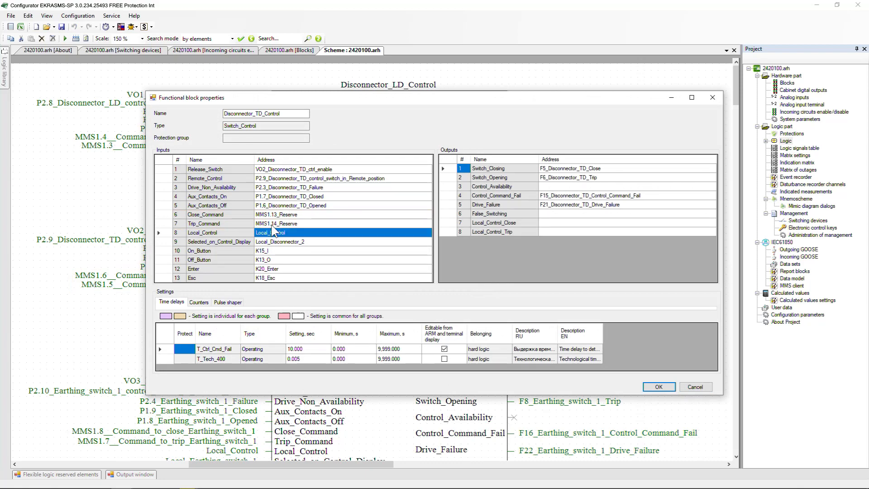
{"action": "left_click", "coordinate": [655, 388]}
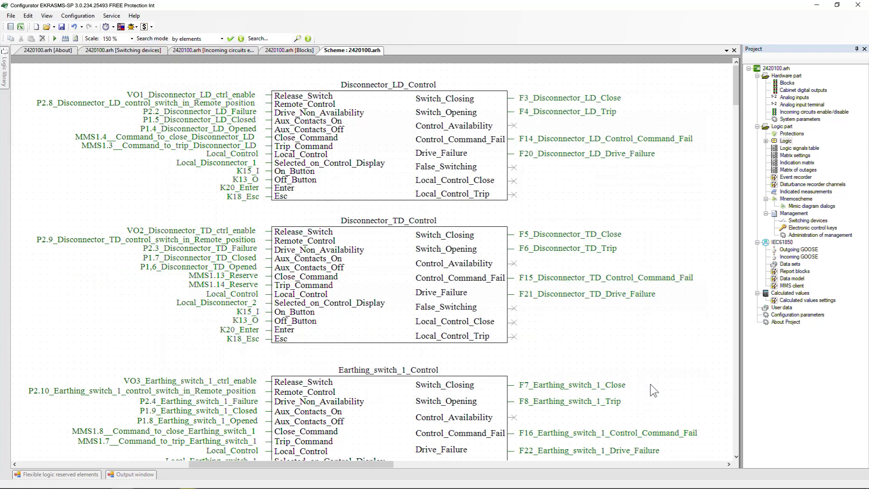